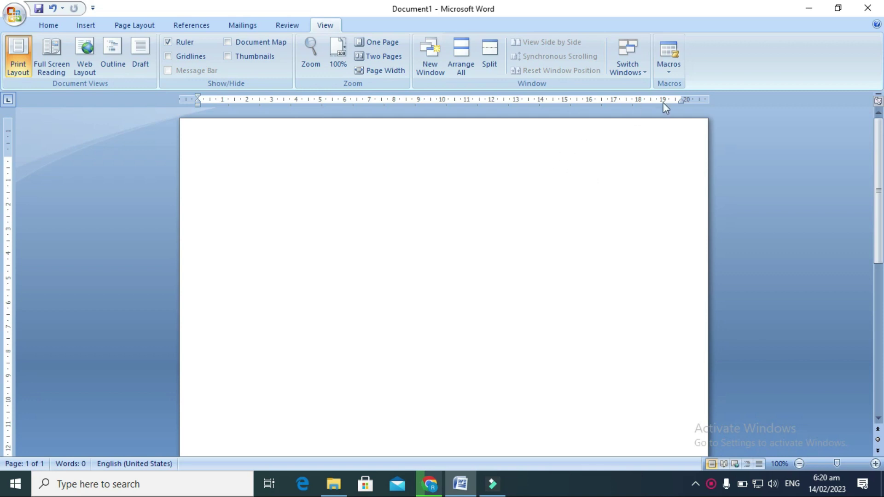
Check the list of existing macros in all active templates and documents, and close it
left_click(673, 76)
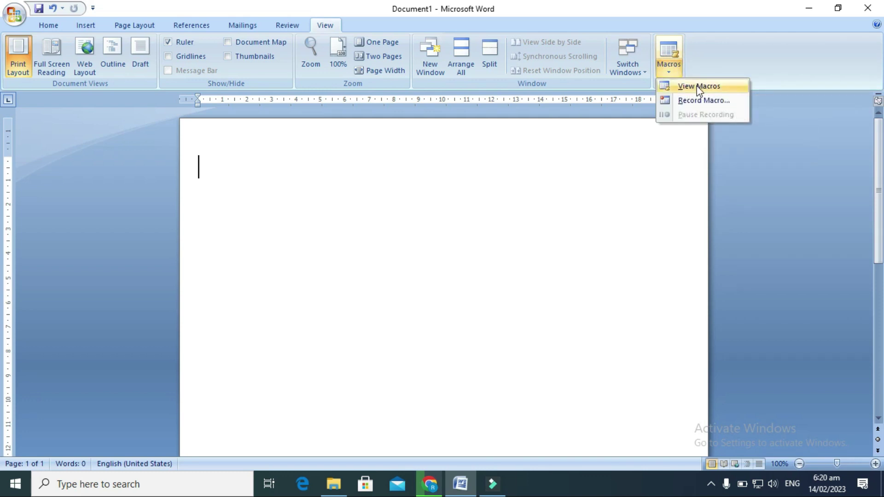
left_click(722, 91)
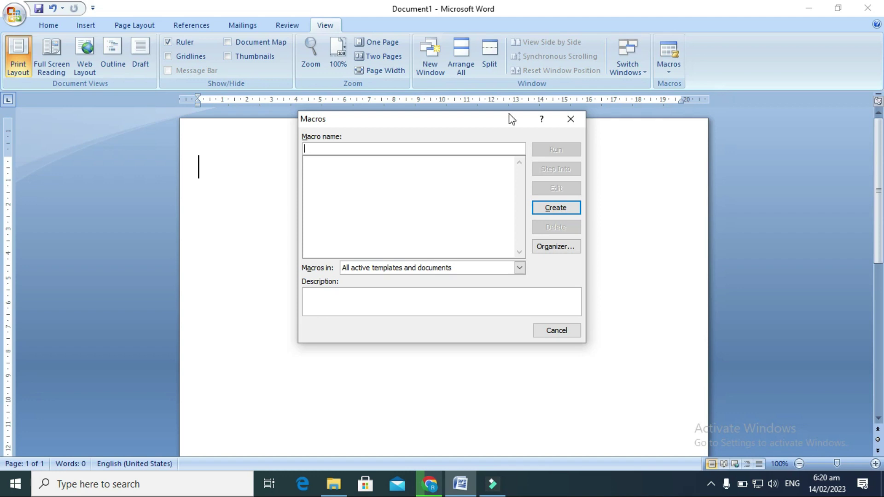
left_click(571, 119)
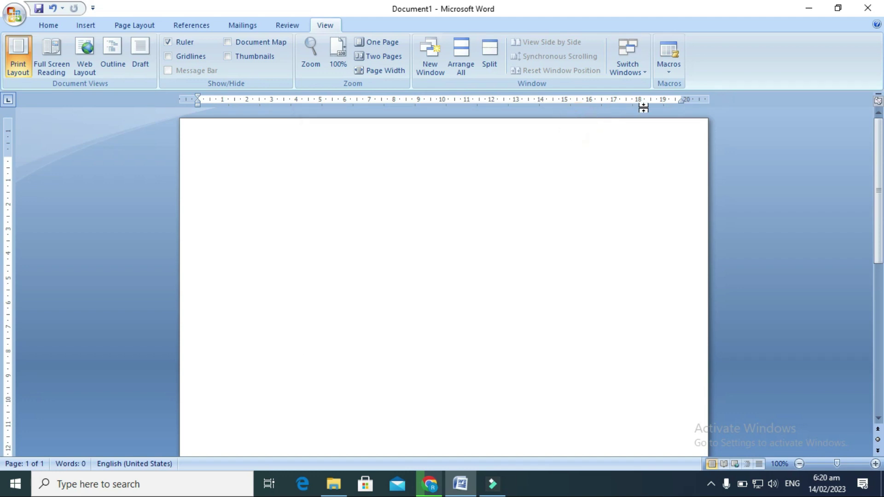
Start recording a macro named Macro1, stored in All Documents (Normal.dotm)
left_click(670, 73)
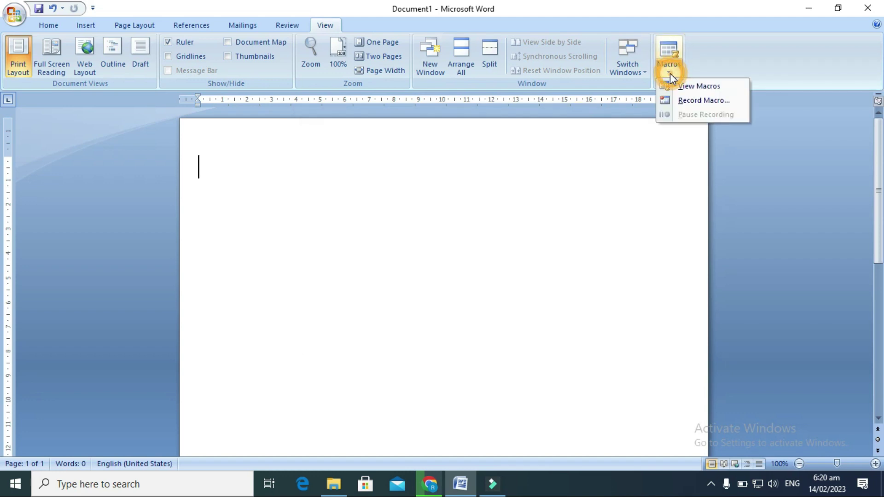
left_click(700, 100)
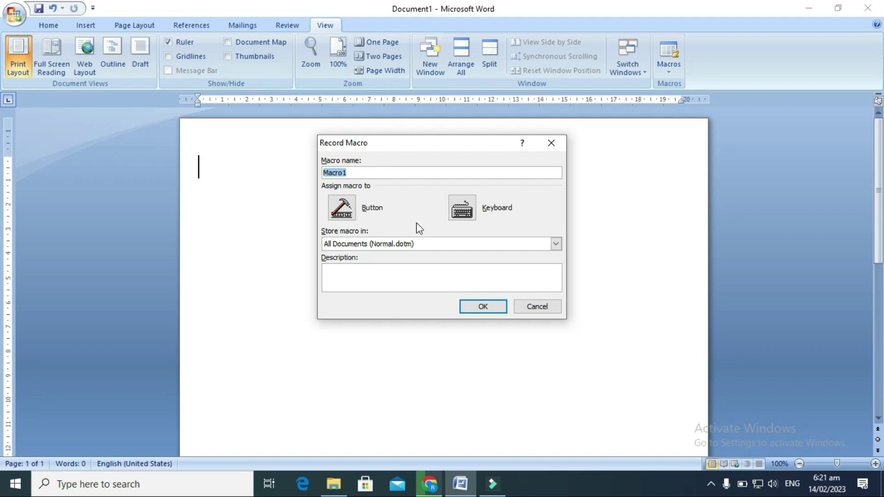
left_click(481, 308)
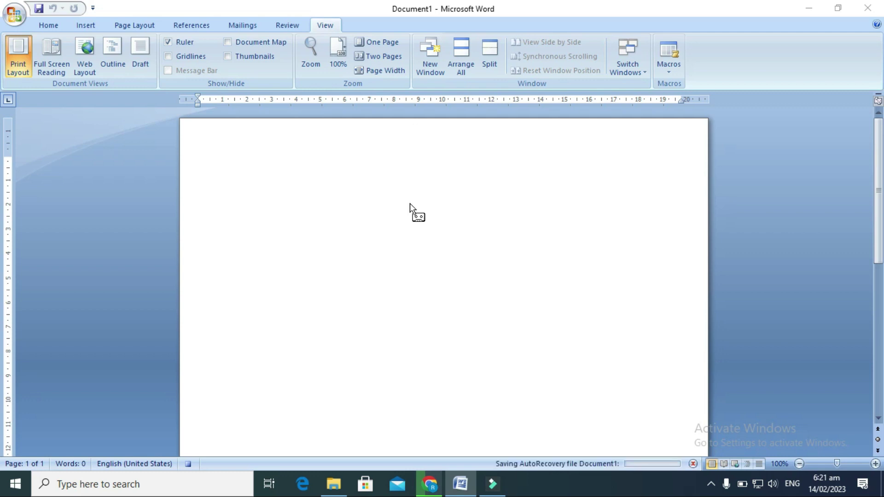
left_click(666, 71)
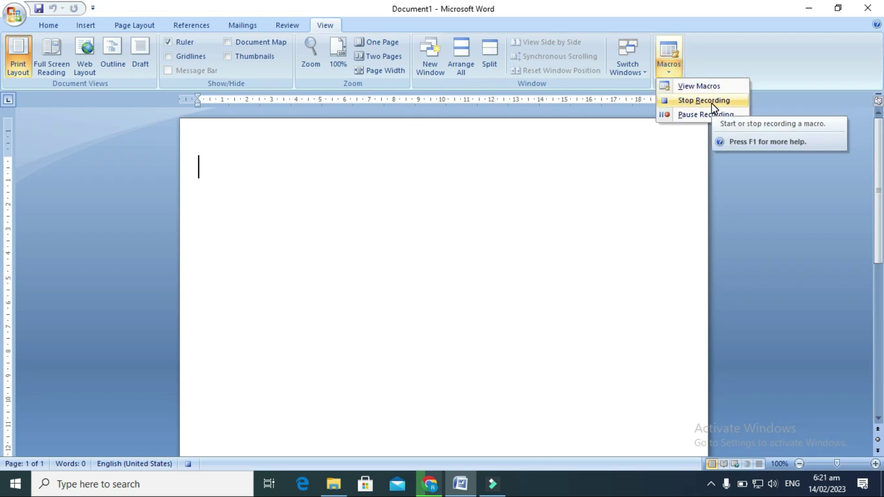
left_click(328, 173)
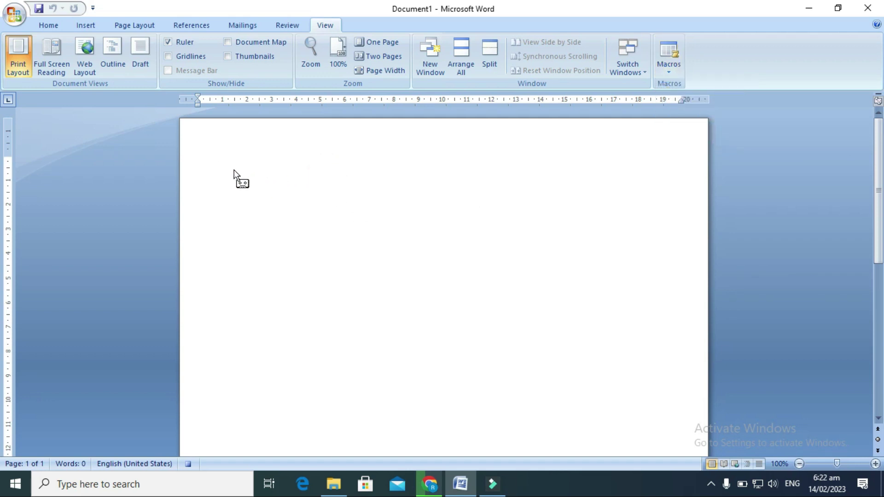
Enter "Diamond computer academy" as the recorded text and stop the macro recording
type("Diamond computer academy")
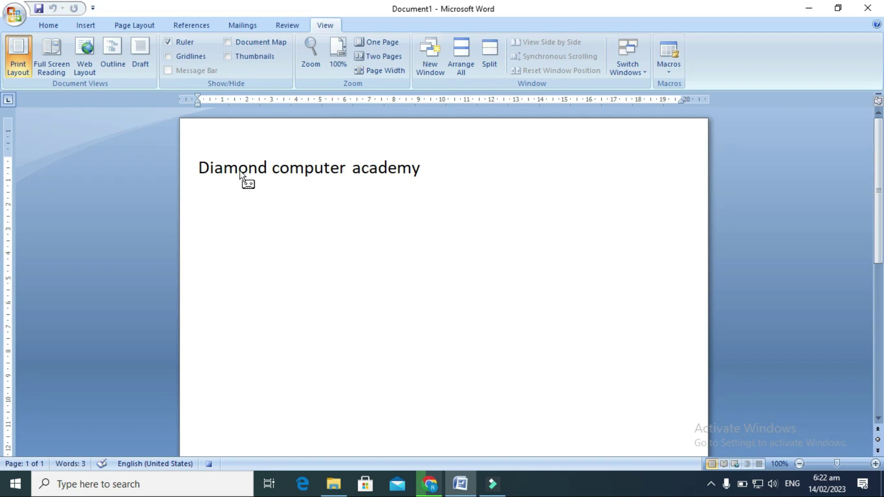
left_click(670, 67)
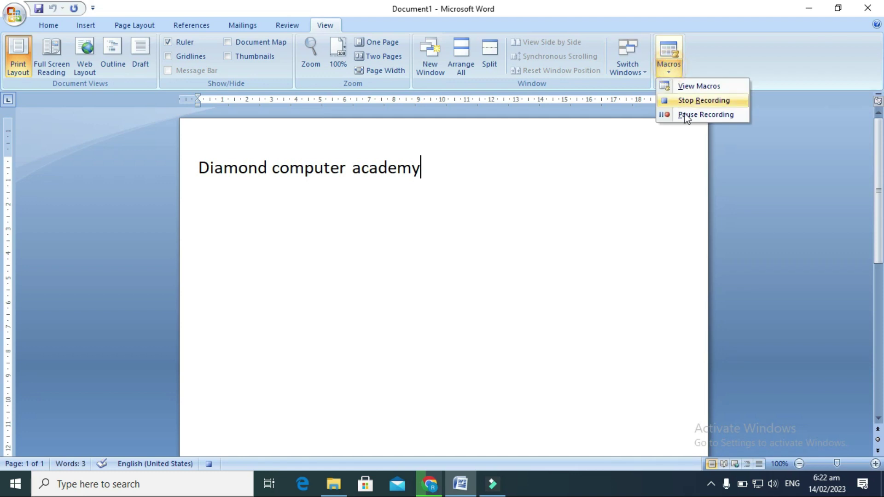
left_click(698, 103)
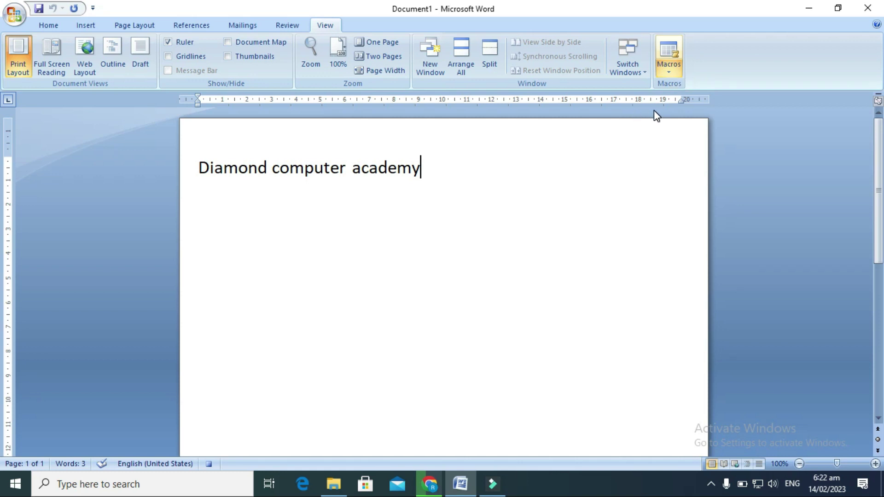
left_click(666, 74)
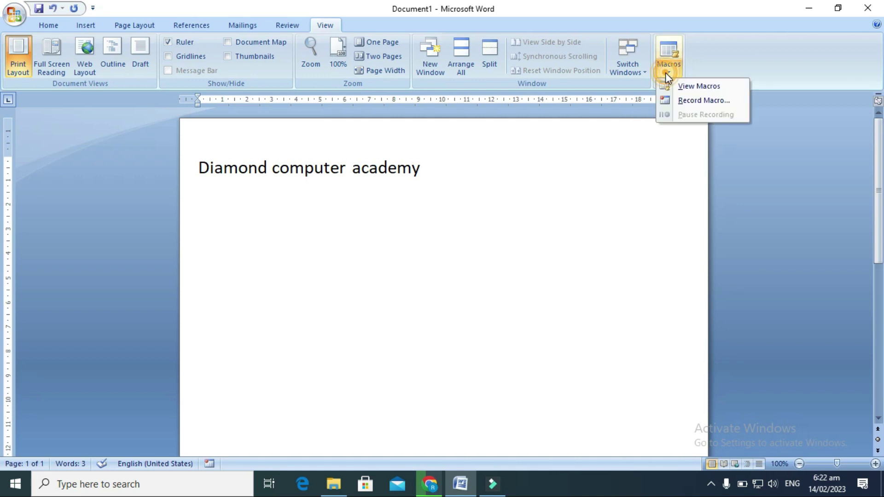
Delete the line of text and run Macro1 on the empty page
left_click(430, 168)
left_click_drag(431, 168, 162, 166)
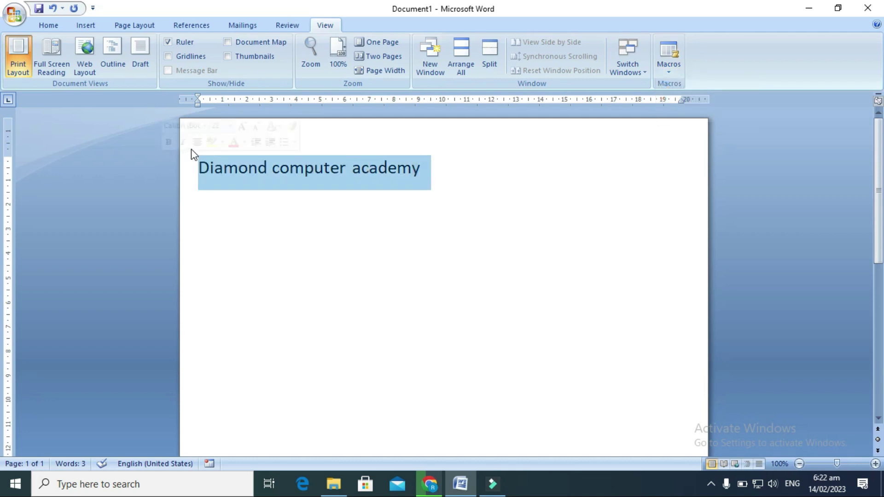
key("Delete")
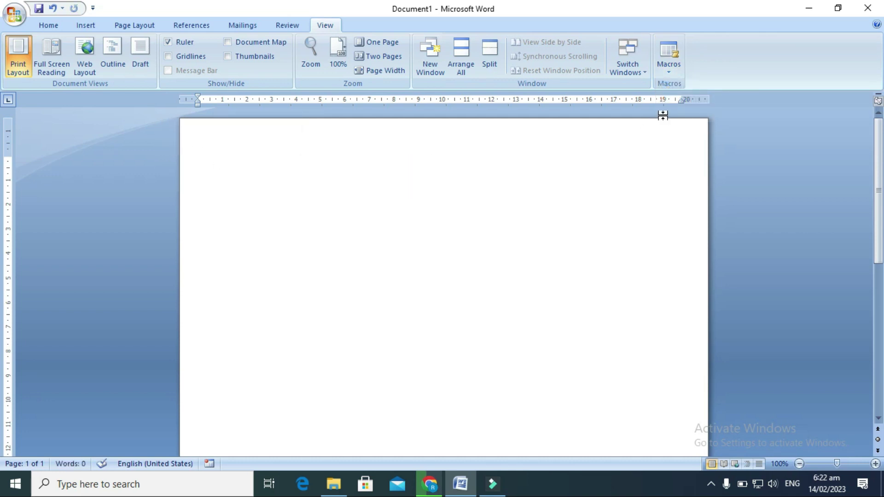
left_click(672, 74)
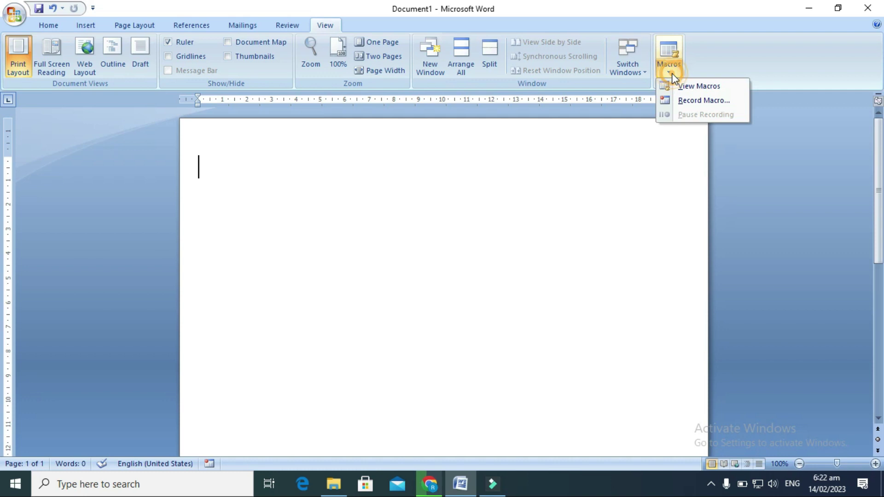
left_click(699, 87)
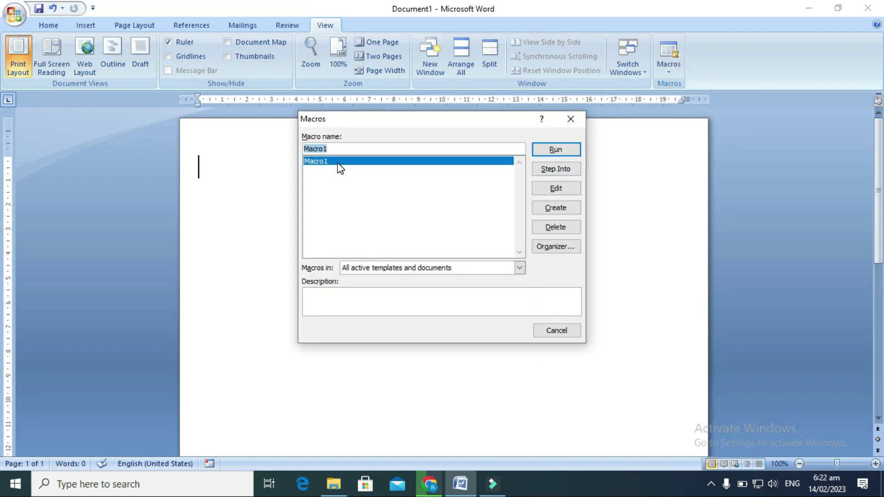
left_click(569, 146)
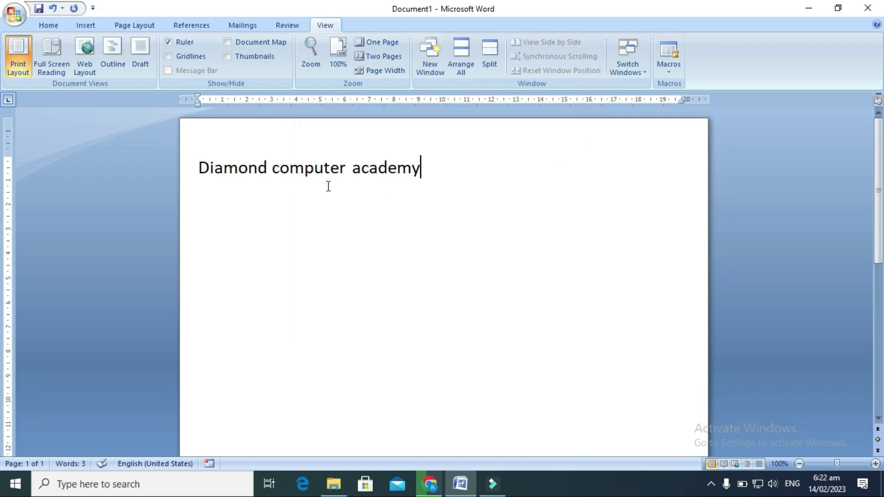
Place the insertion point lower on the page and run Macro1 again there
left_click(180, 278)
left_click(203, 283)
double_click(203, 285)
left_click(670, 74)
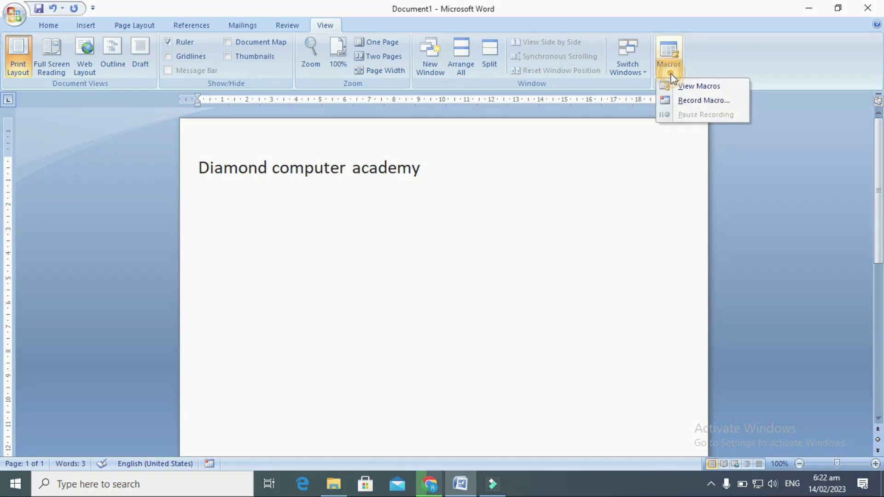
left_click(702, 87)
left_click(555, 150)
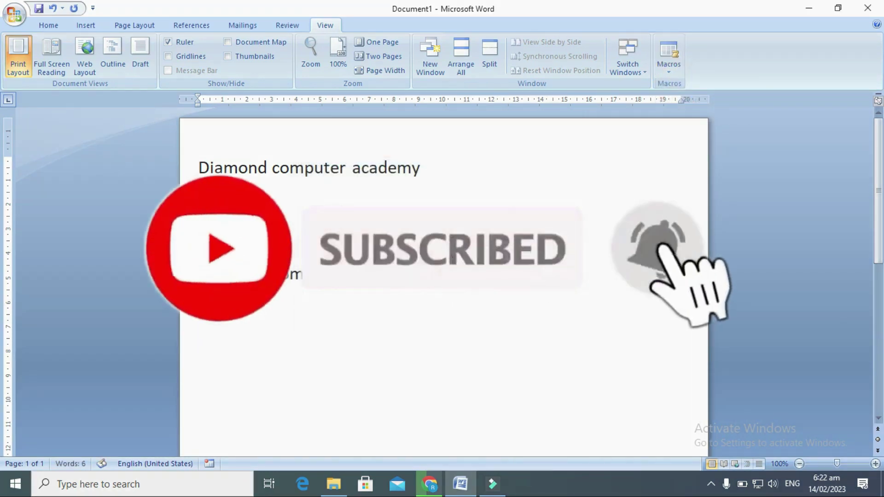
Clear both lines from the page and set up a new macro named Macro2 assigned to the keyboard
left_click_drag(428, 276, 232, 160)
key("Delete")
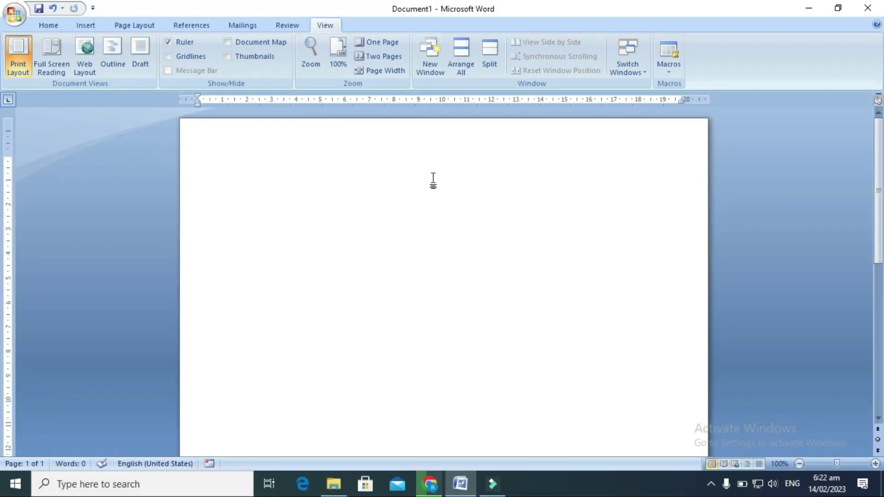
left_click(664, 71)
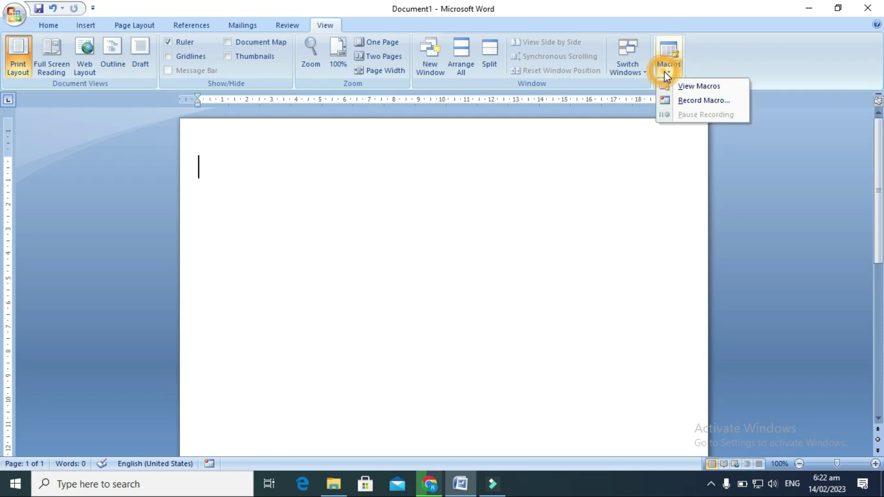
left_click(696, 102)
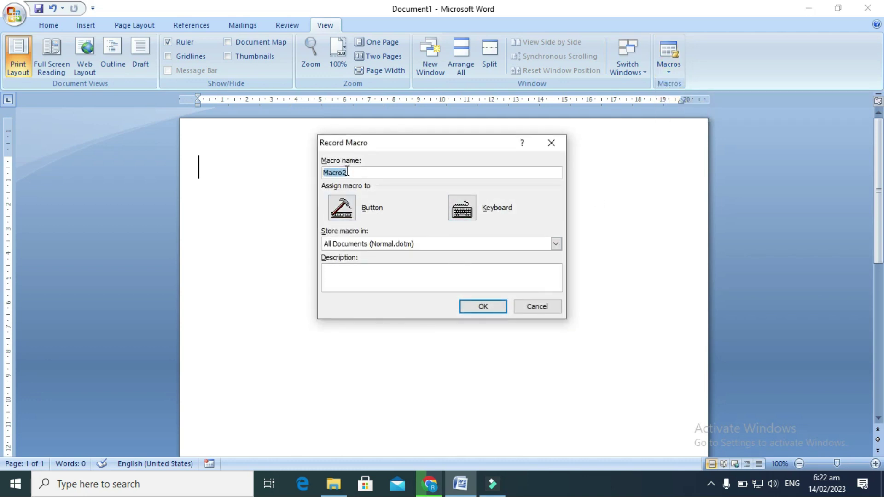
left_click(467, 211)
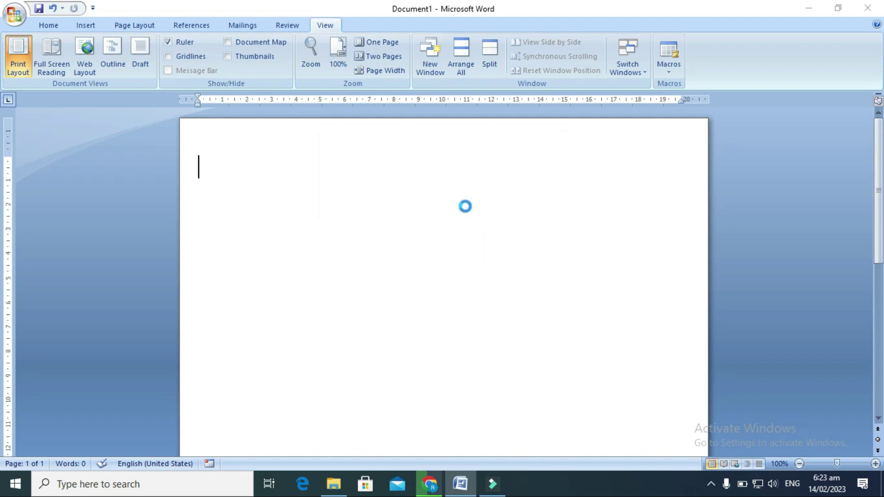
Assign Ctrl+Z as the shortcut for Macro2, saved in Normal, and start the recording
left_click(342, 234)
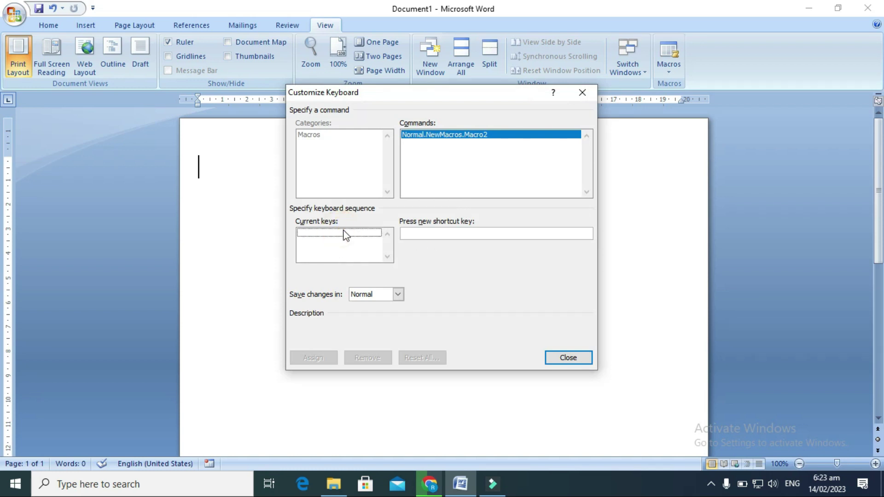
left_click(470, 232)
key("ctrl+z")
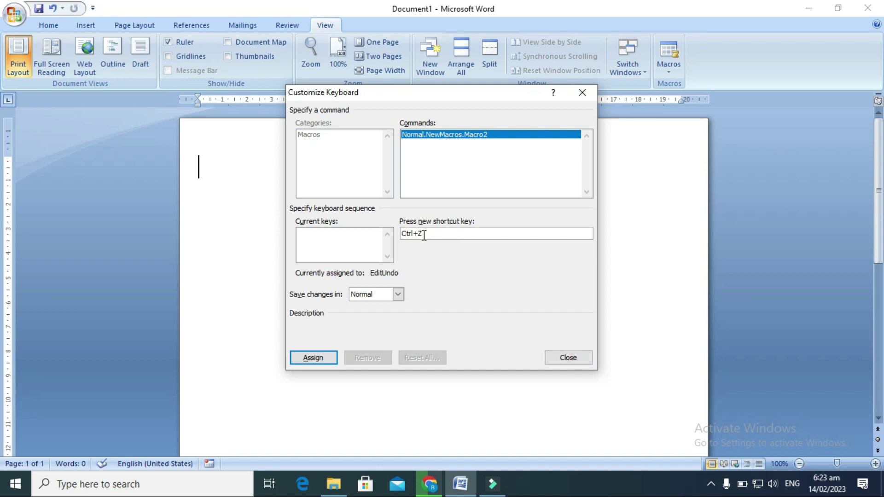
left_click(316, 359)
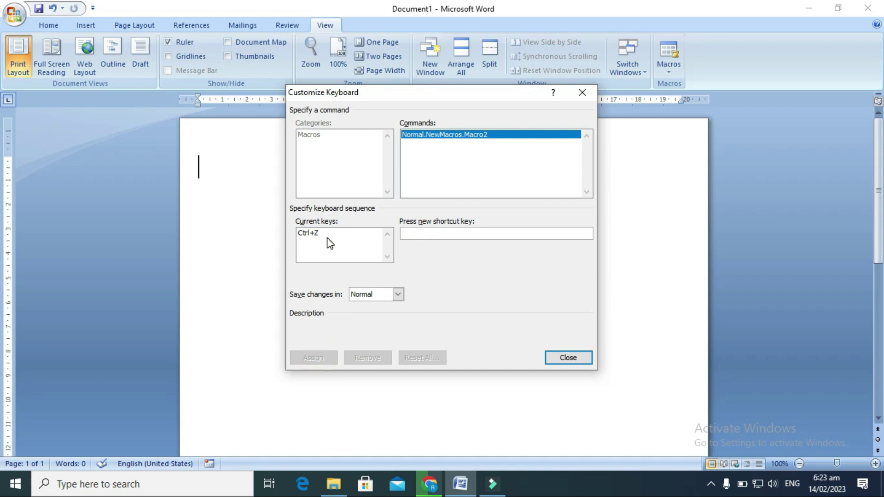
left_click(569, 357)
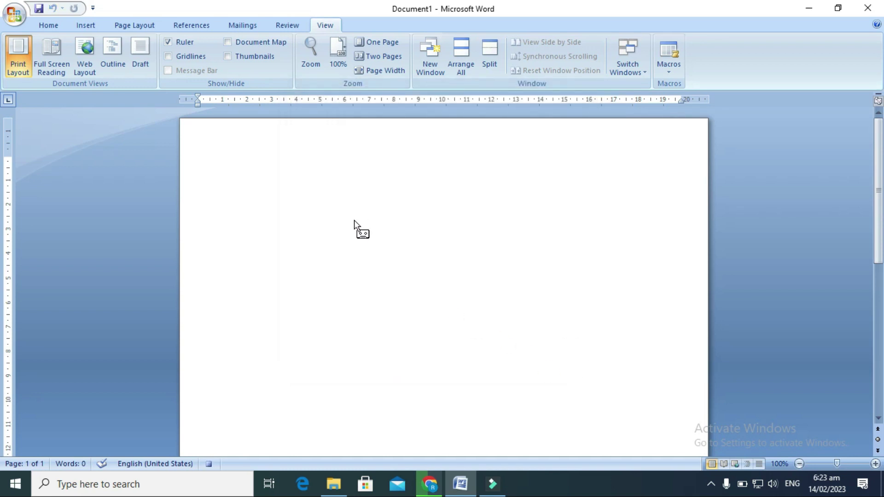
Enter "khan academy language" as the text recorded by Macro2 and stop the recording
type("khan")
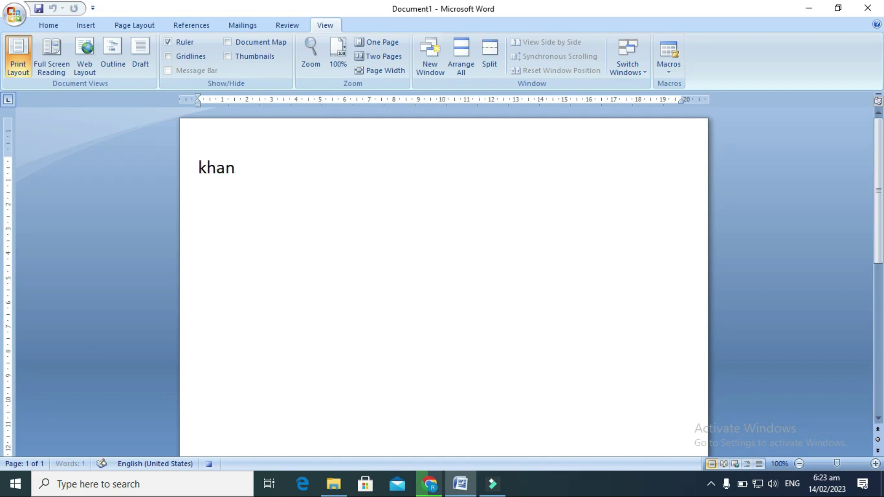
type(" acd")
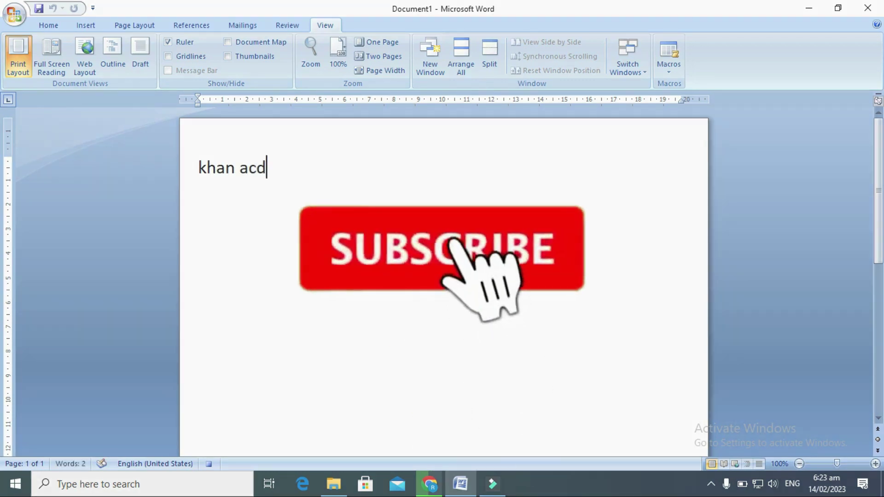
key("BackSpace")
type("ademy")
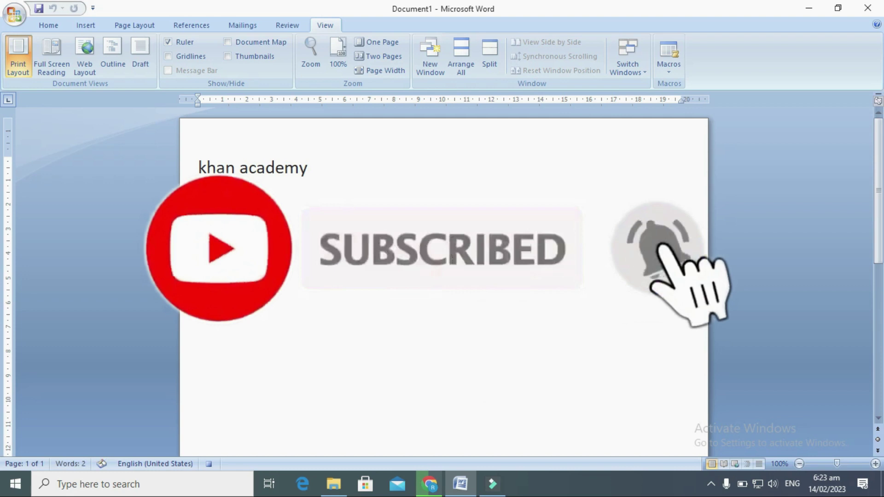
type(" langua")
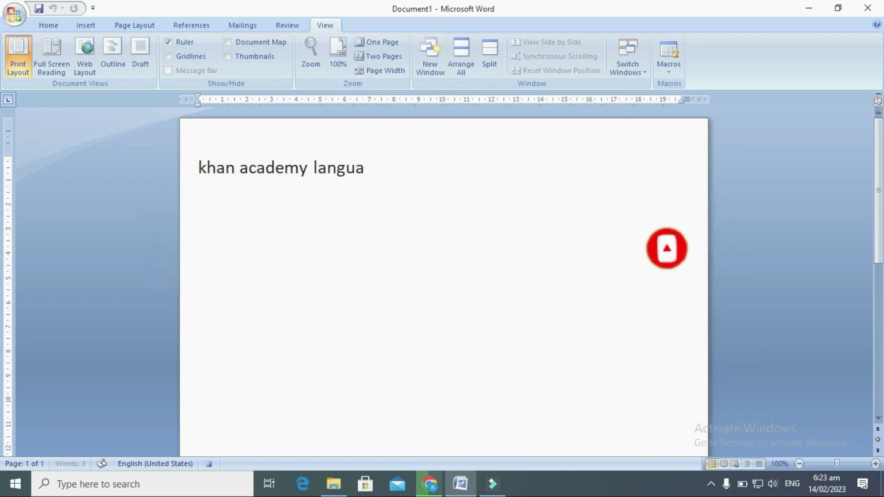
type("ge")
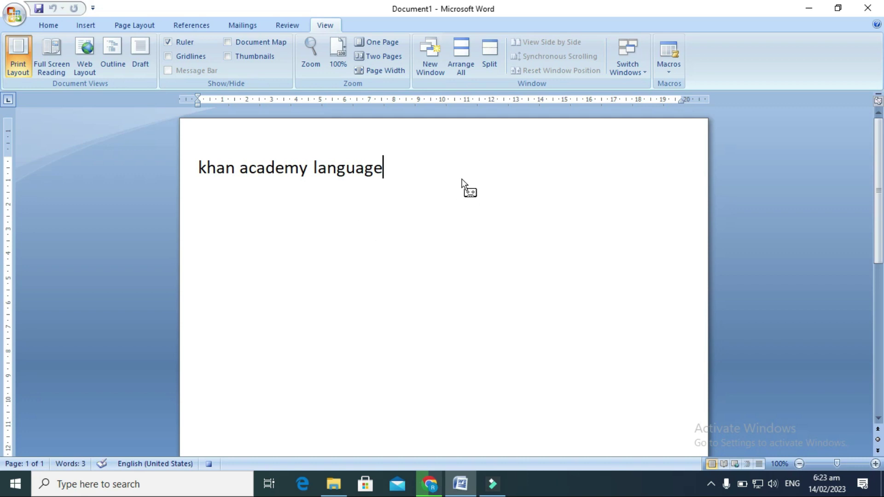
left_click(678, 71)
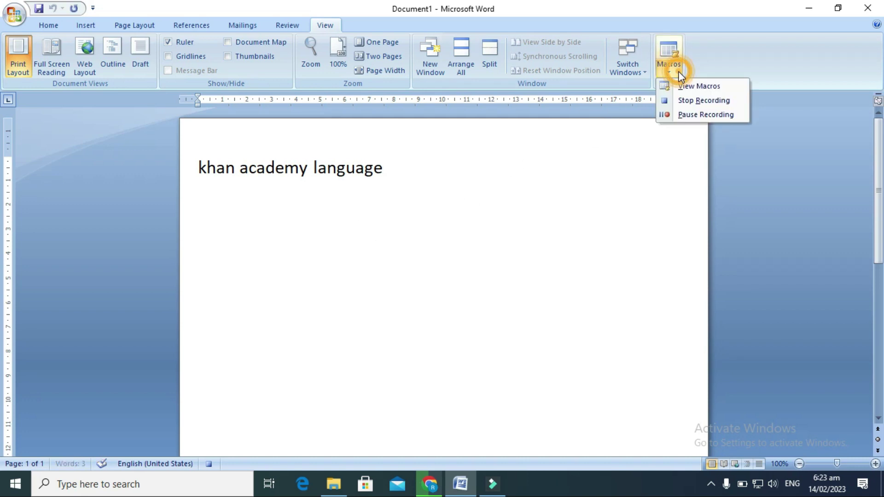
left_click(699, 100)
Delete the recorded line and run Macro2 on the empty page through its assigned shortcut
left_click_drag(374, 175, 175, 180)
key("ctrl+c")
key("Delete")
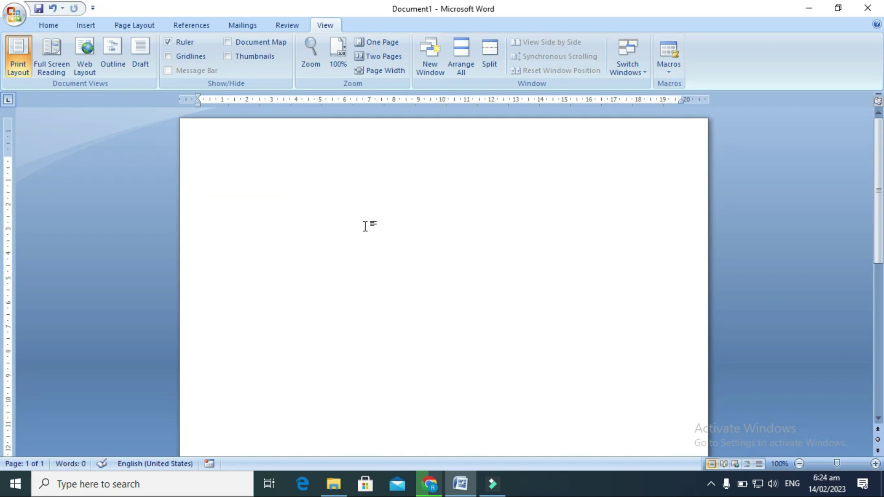
key("ctrl+shift+k")
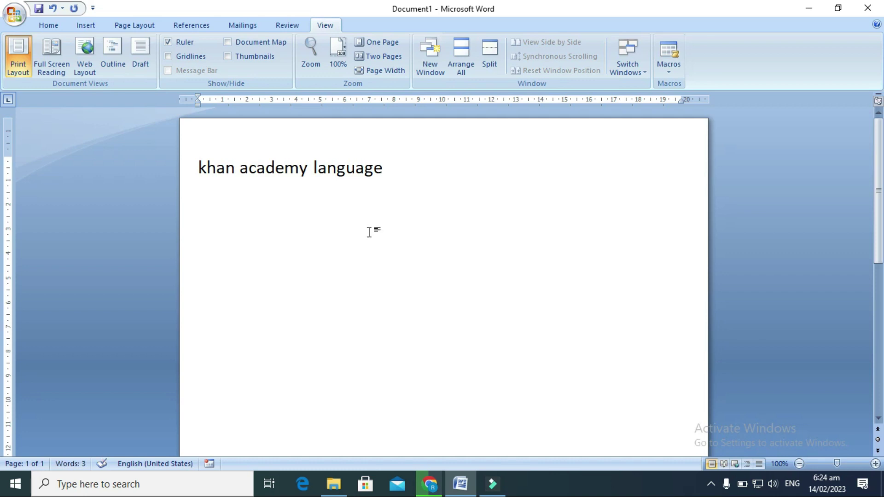
Run Macro2 again on a new line through its assigned shortcut and delete both "khan academy language" lines
key("Return")
key("ctrl+v")
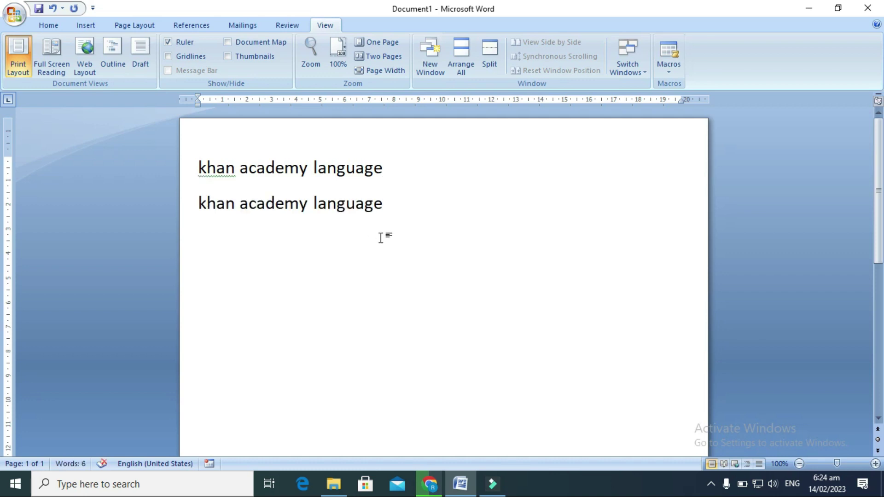
left_click_drag(391, 219, 152, 158)
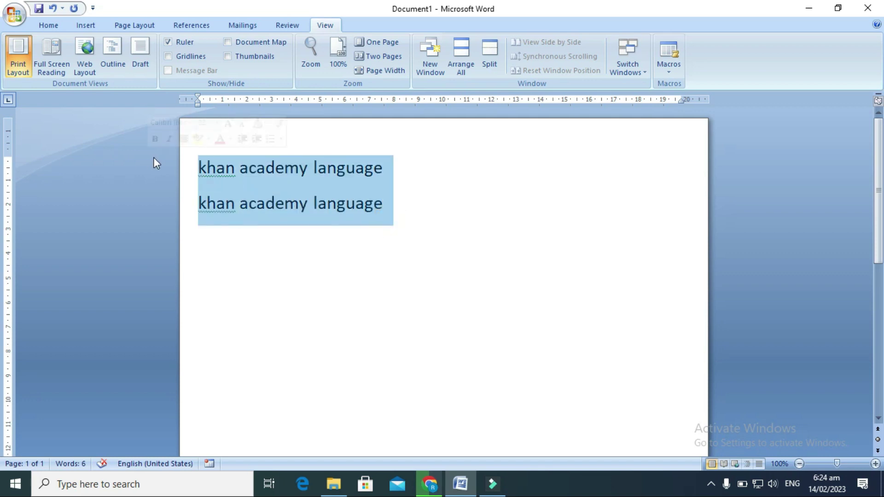
key("Delete")
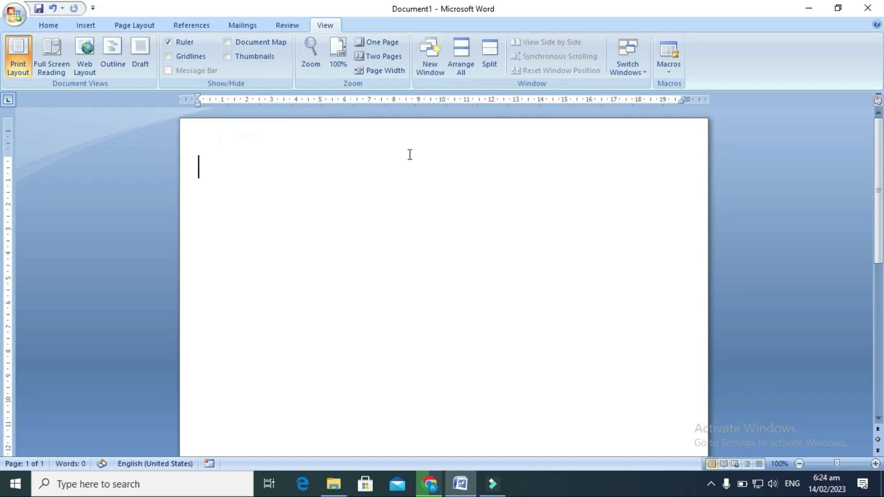
Delete Macro1 and Macro2 from the macro list, confirming each deletion, and close the Macros dialog
left_click(669, 74)
left_click(684, 87)
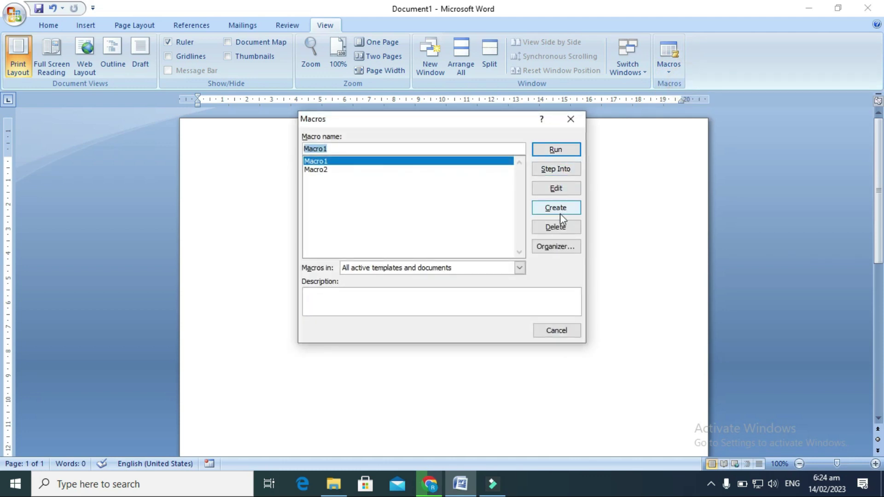
left_click(558, 226)
left_click(417, 275)
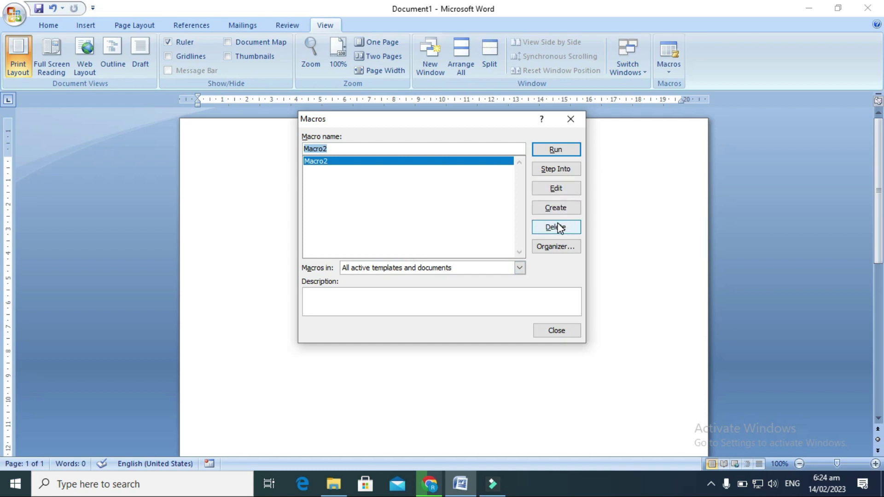
left_click(559, 226)
left_click(414, 274)
left_click(571, 119)
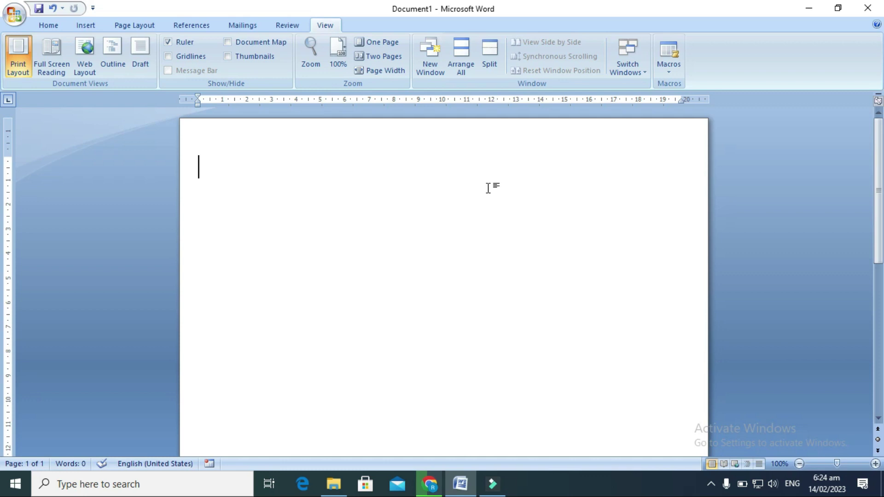
Undo the earlier text edits one after another, back through the "Diamond computer academy" line to an empty page
key("ctrl+z")
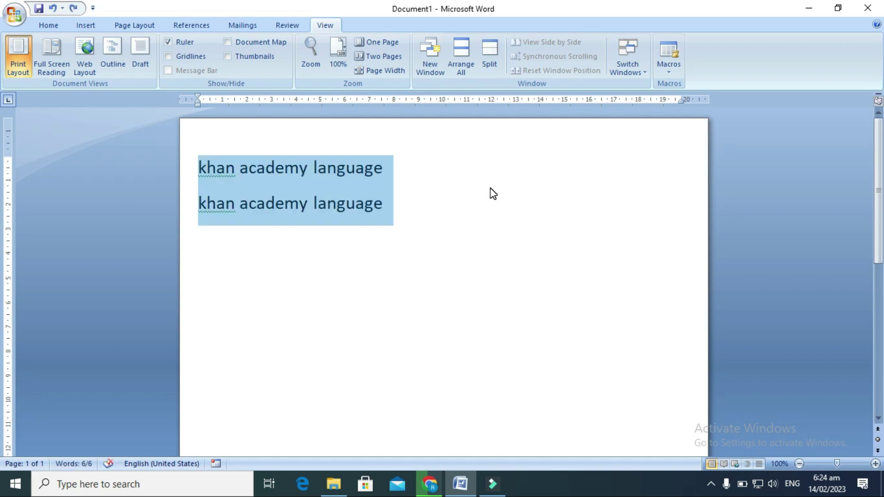
key("ctrl+z")
key("ctrl+z")
key("ctrl+z")
key("ctrl+z")
key("ctrl+z")
key("ctrl+z")
key("ctrl+z")
key("ctrl+z")
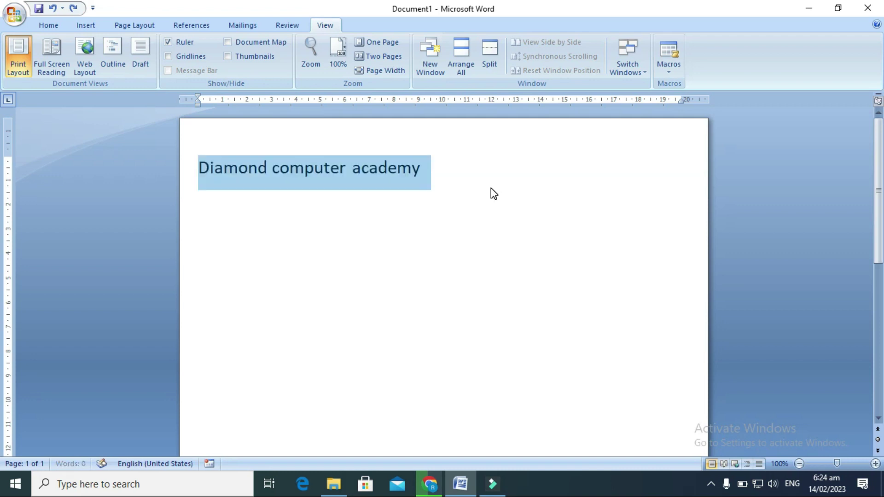
key("ctrl+z")
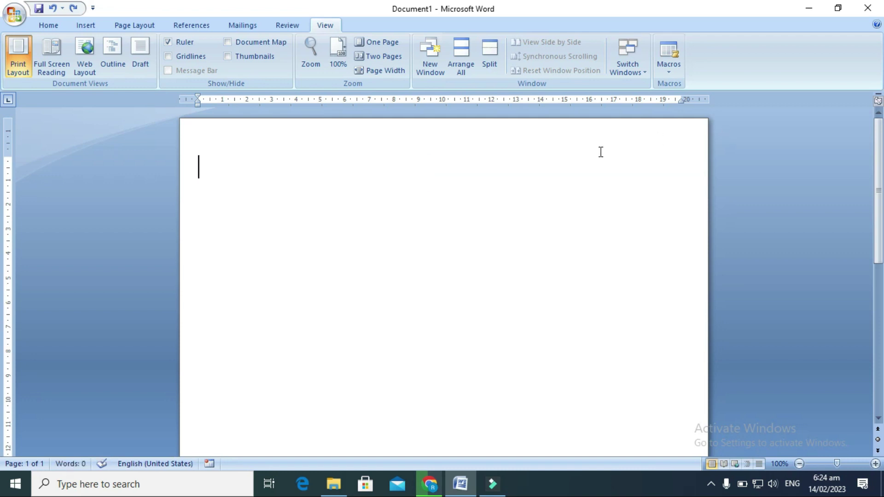